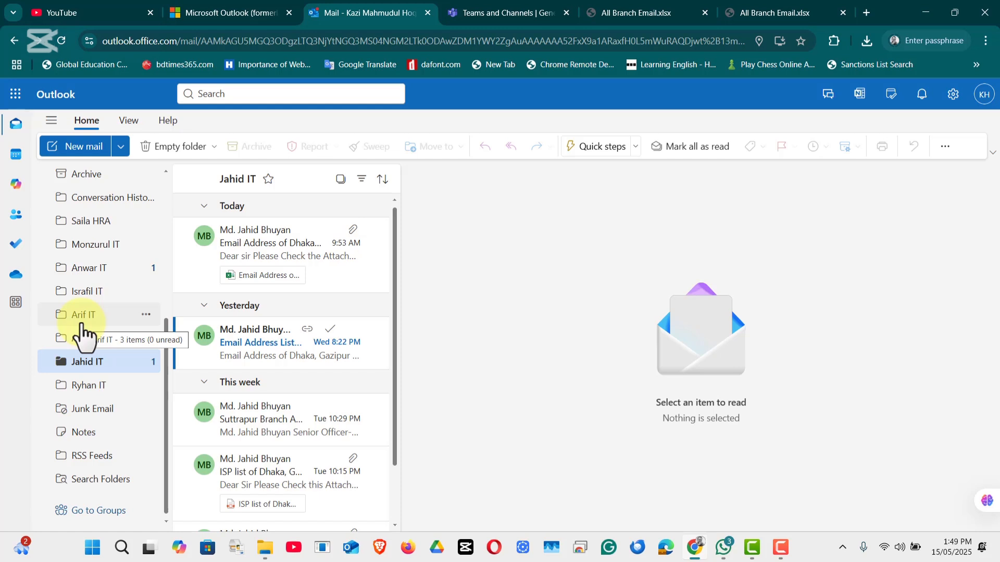
# - Go to Settings > Mail > Rules and begin adding a new rule
pyautogui.click(952, 95)
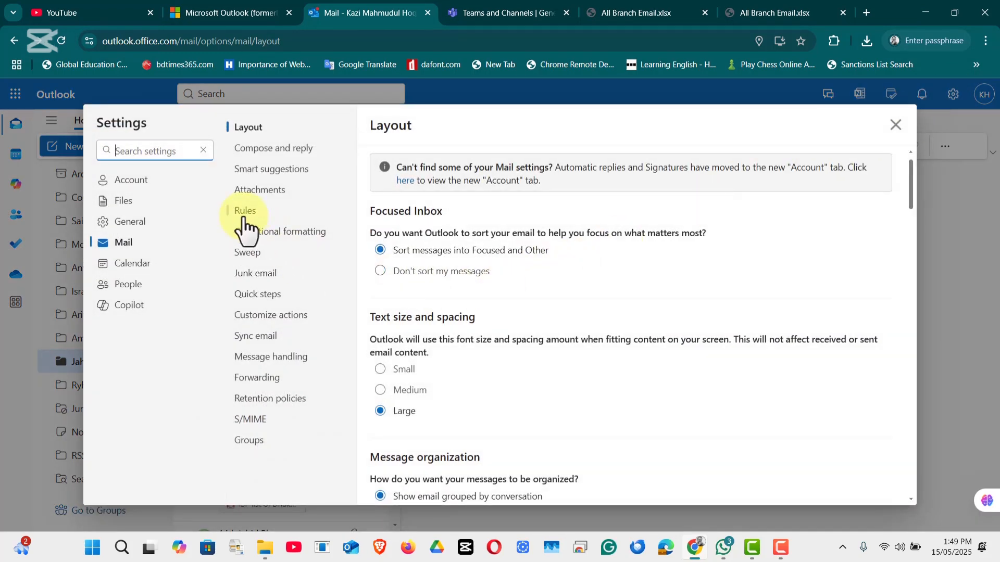
pyautogui.click(244, 228)
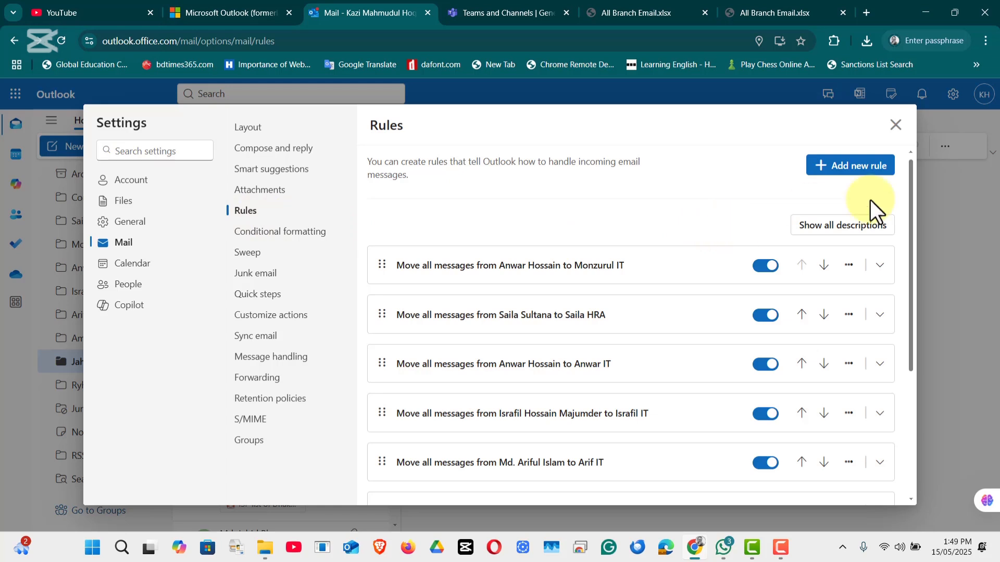
pyautogui.click(832, 168)
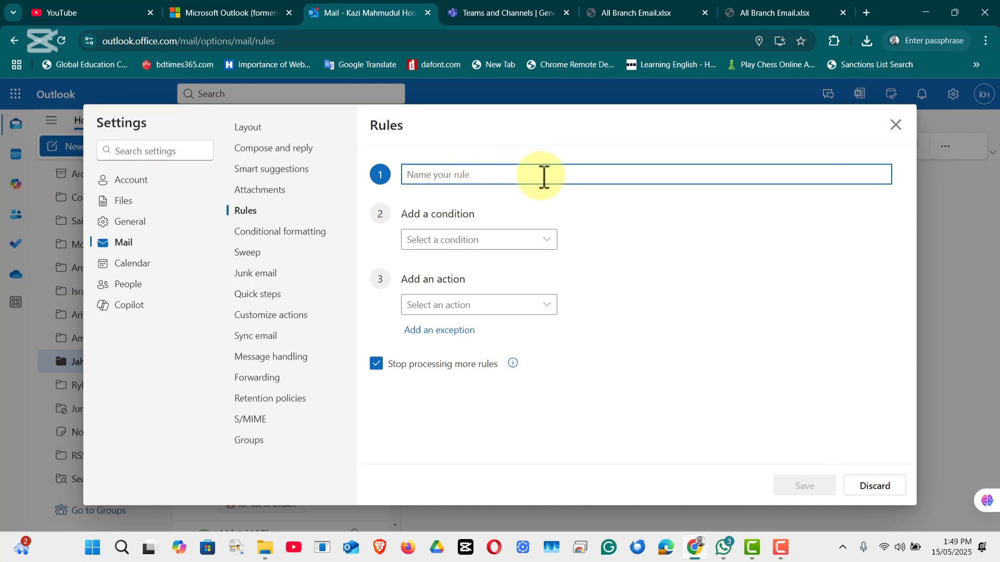
# - Name the rule 'HRA' and settle on From as its condition, leaving the sender box ready
pyautogui.write('HRA')
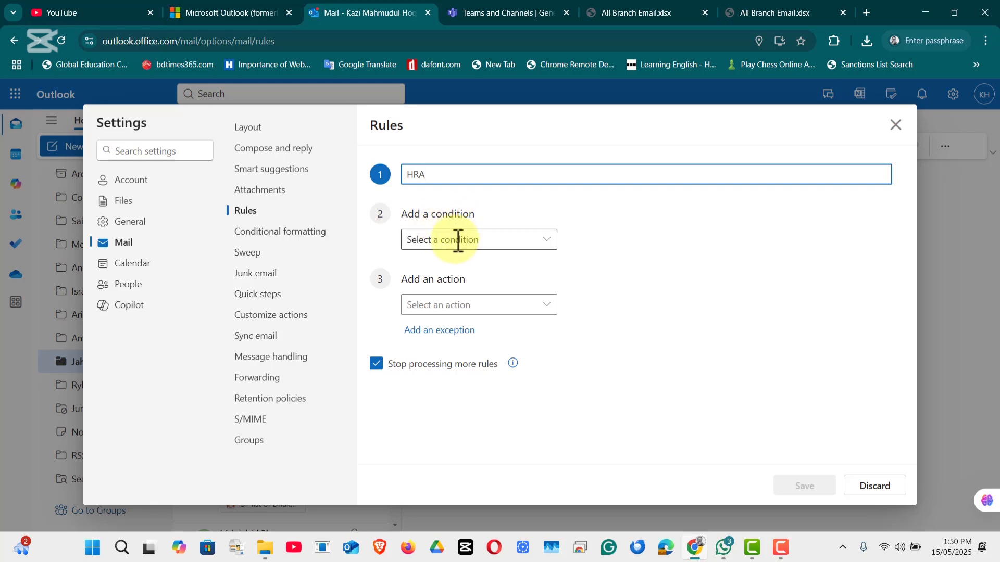
pyautogui.click(542, 243)
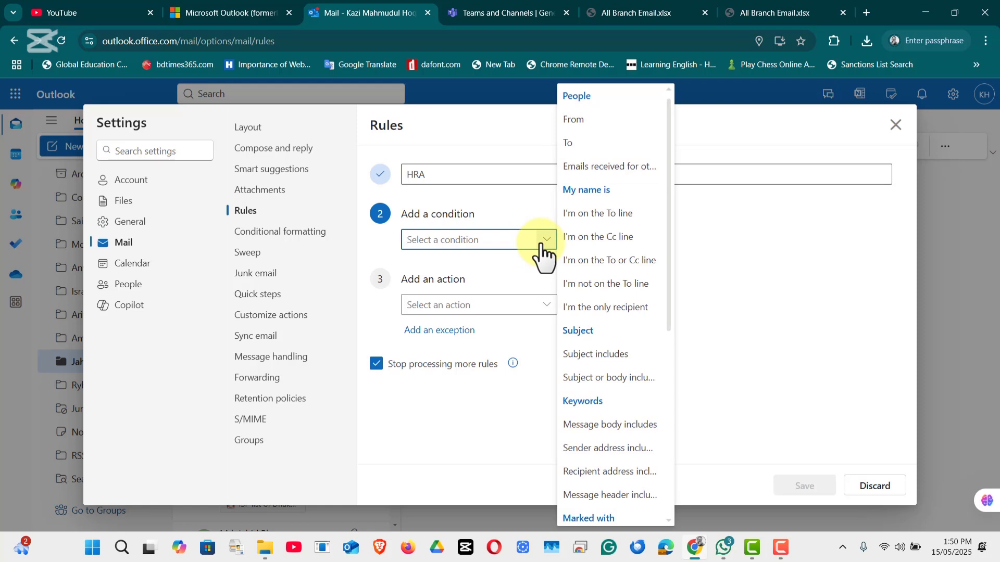
pyautogui.click(573, 119)
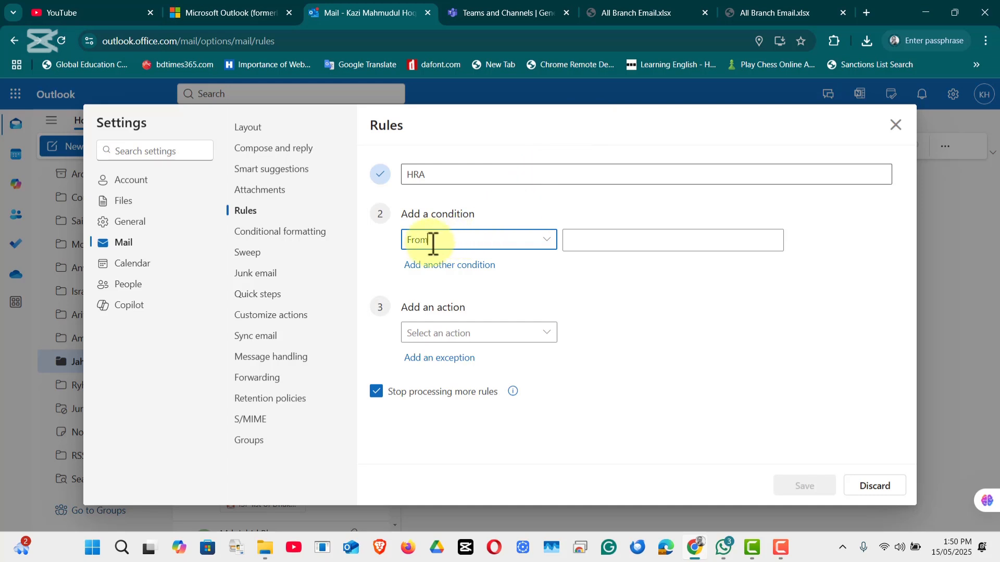
pyautogui.click(544, 241)
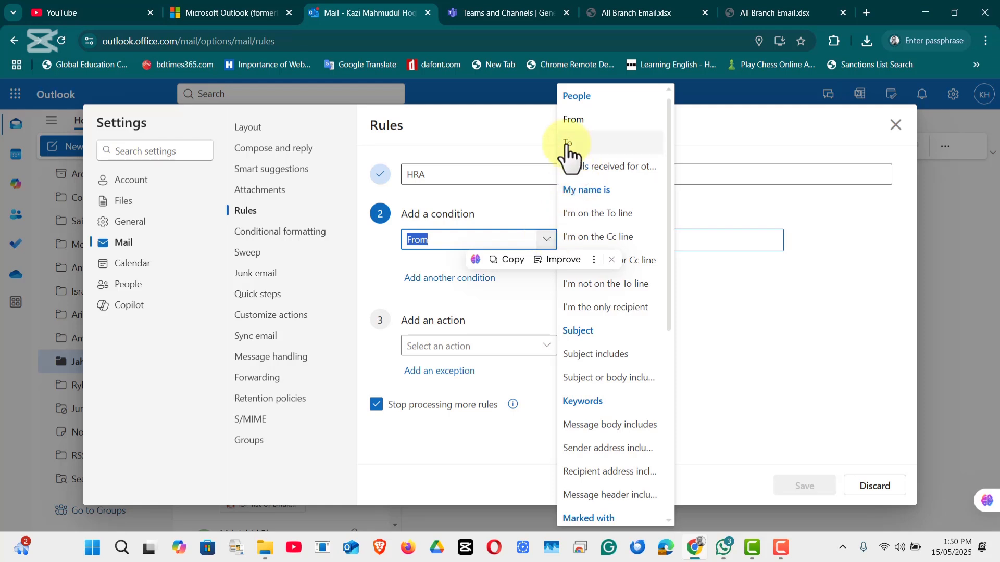
pyautogui.click(586, 149)
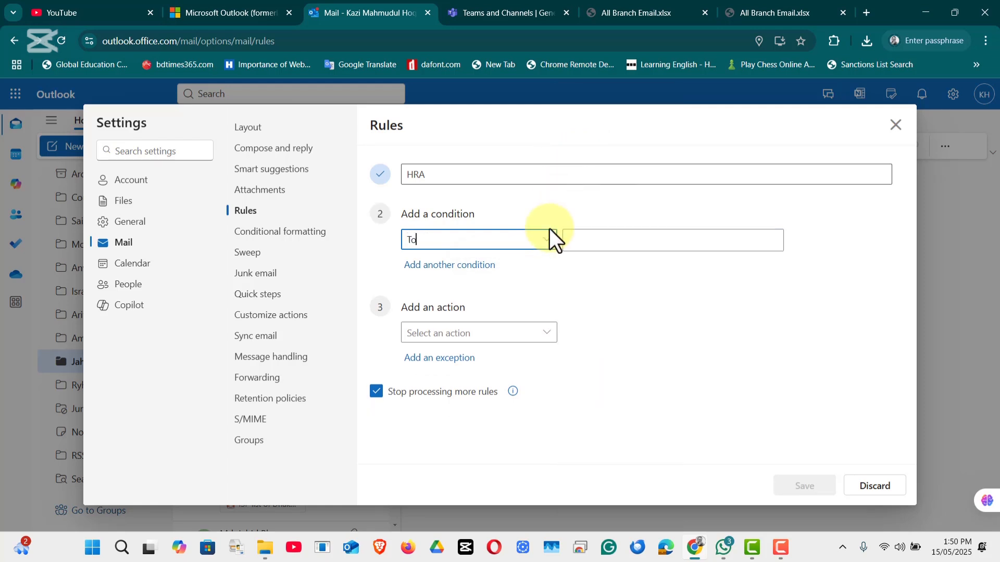
pyautogui.click(547, 239)
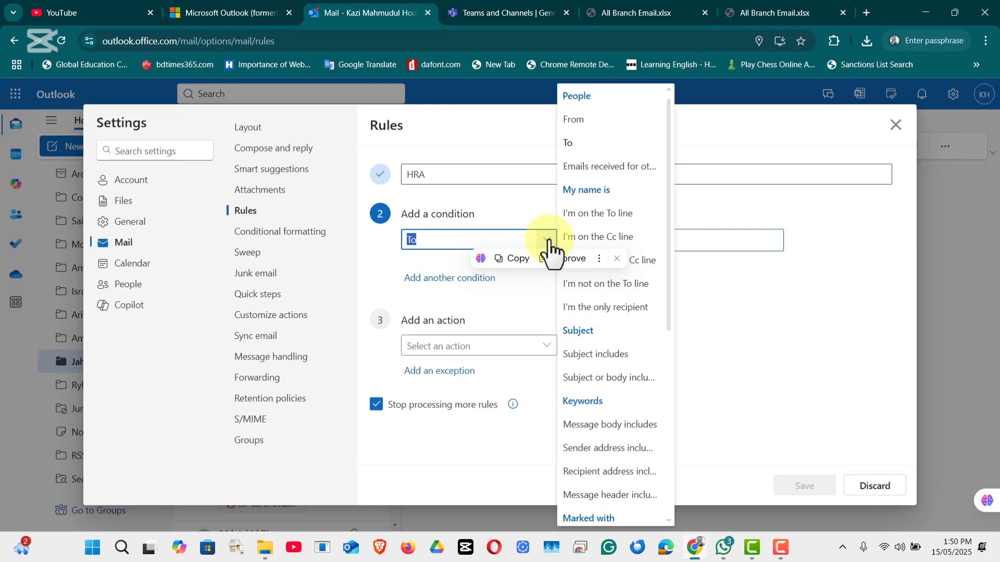
pyautogui.click(576, 120)
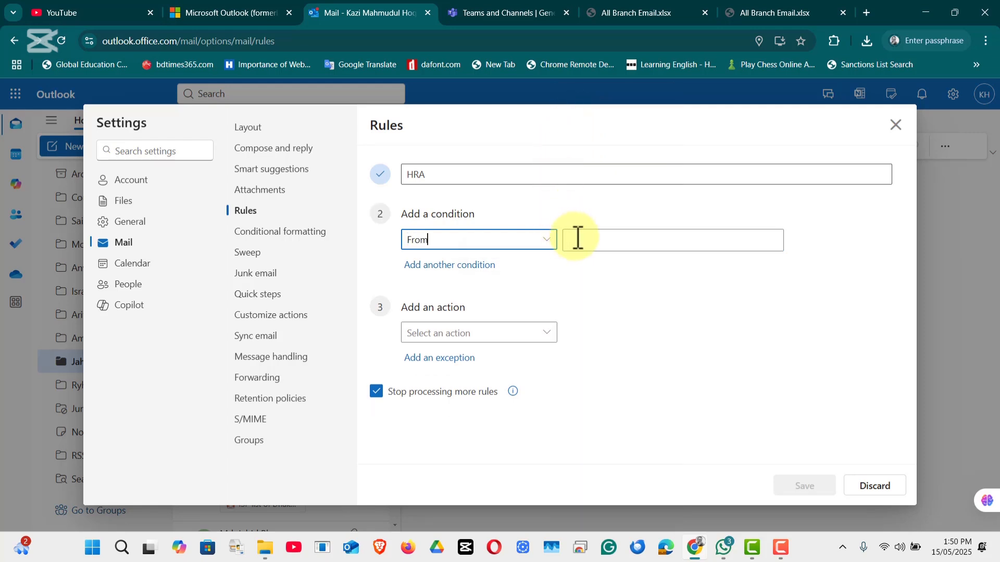
pyautogui.click(577, 239)
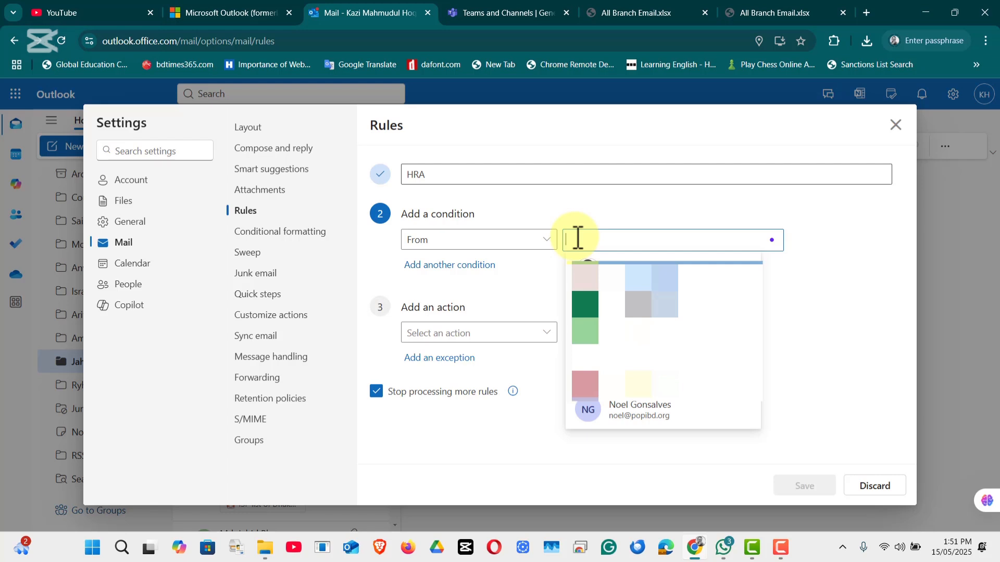
# - Fill the From condition with the sender's contact chosen from the suggestions
pyautogui.write('rabbi')
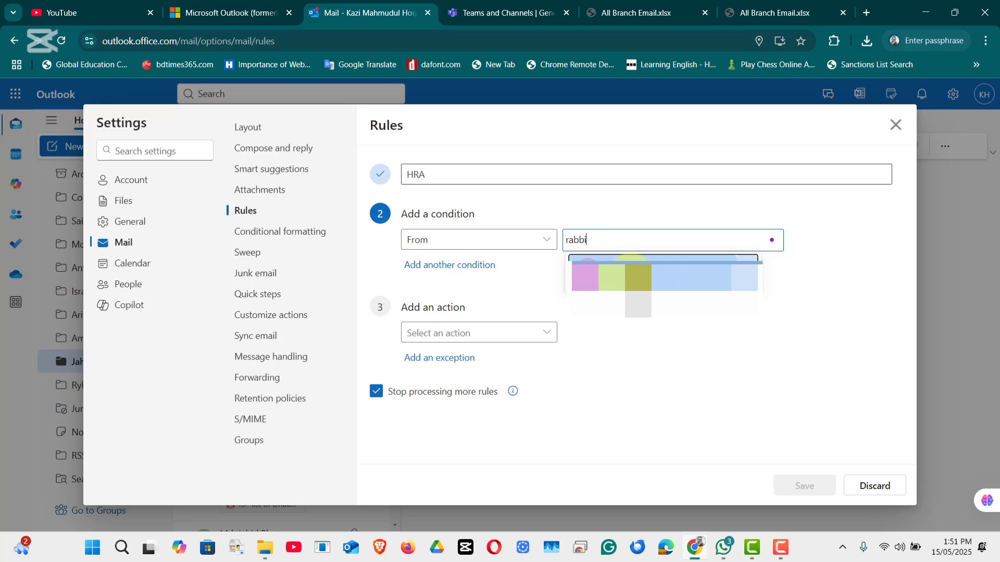
pyautogui.click(636, 285)
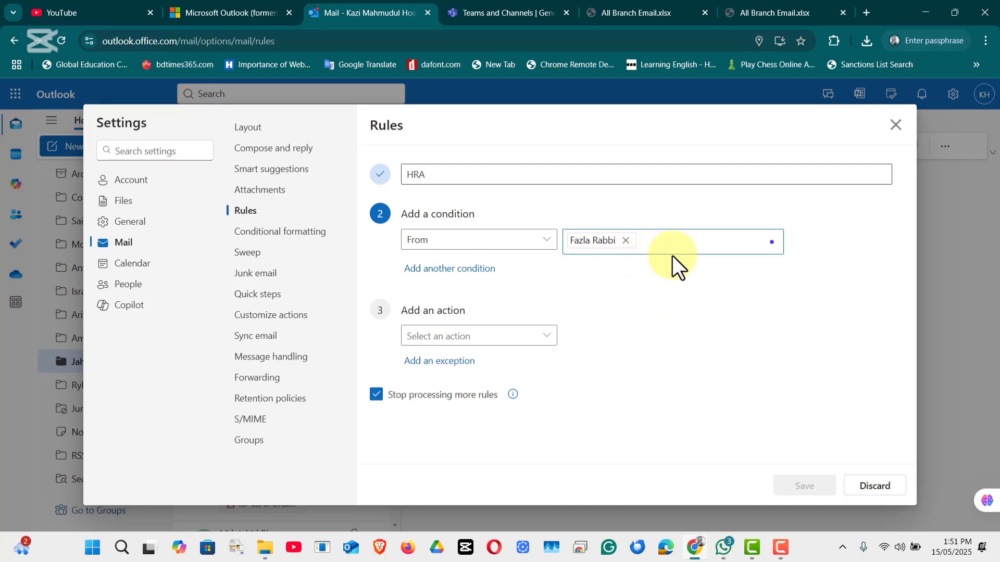
pyautogui.click(538, 337)
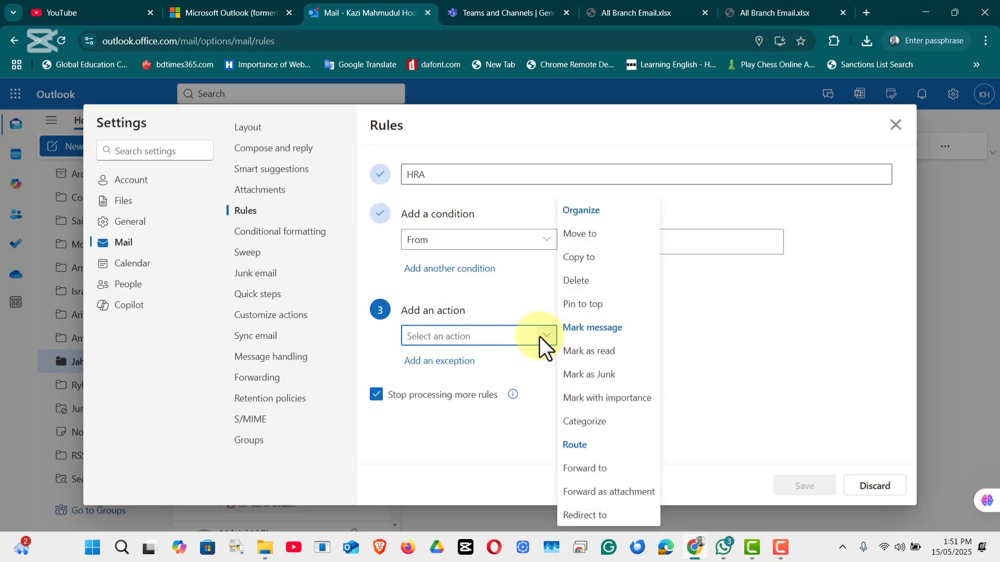
# - Set the action to move messages into a newly created 'Rabbi HRA' folder
pyautogui.click(595, 237)
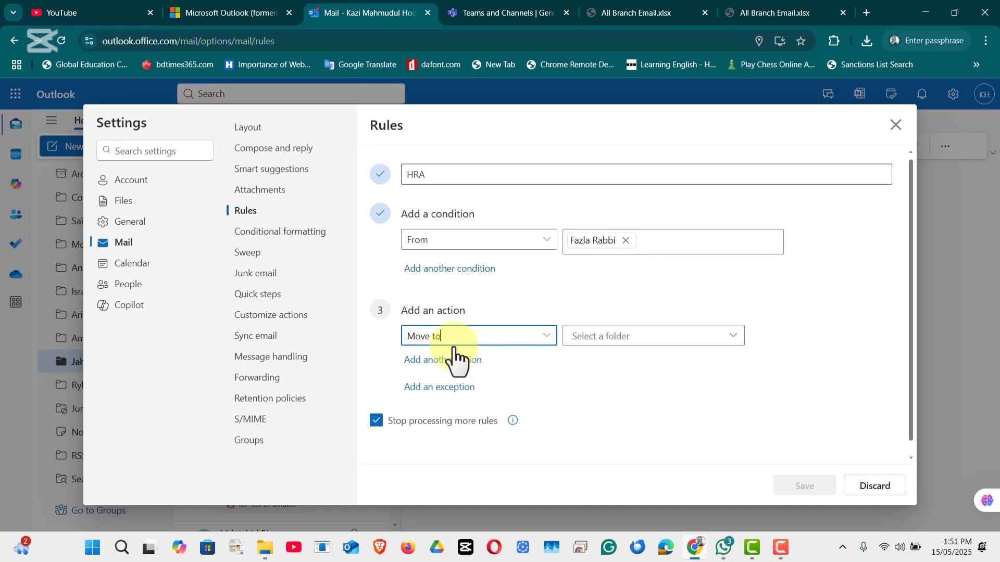
pyautogui.click(646, 337)
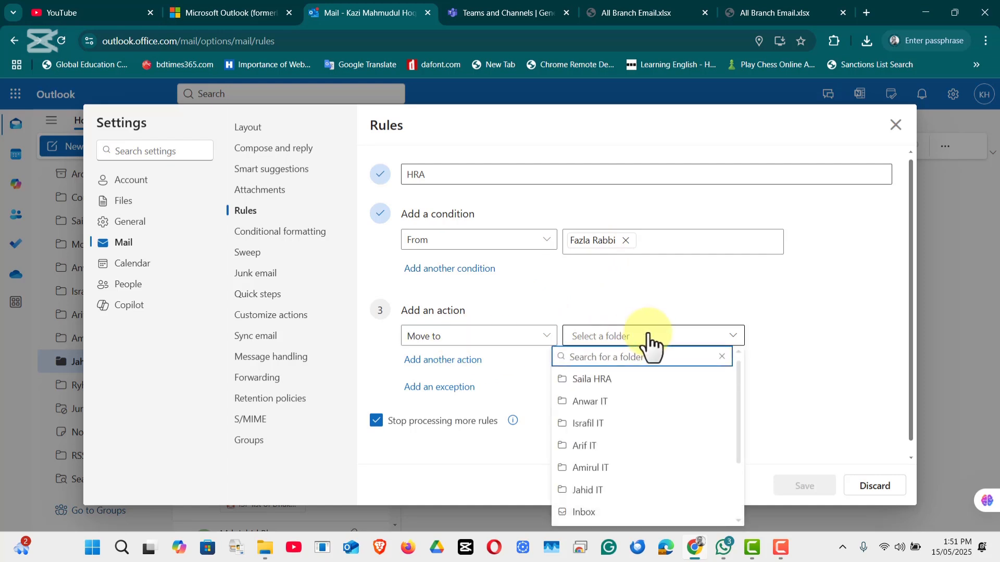
pyautogui.scroll(-3, 637, 489)
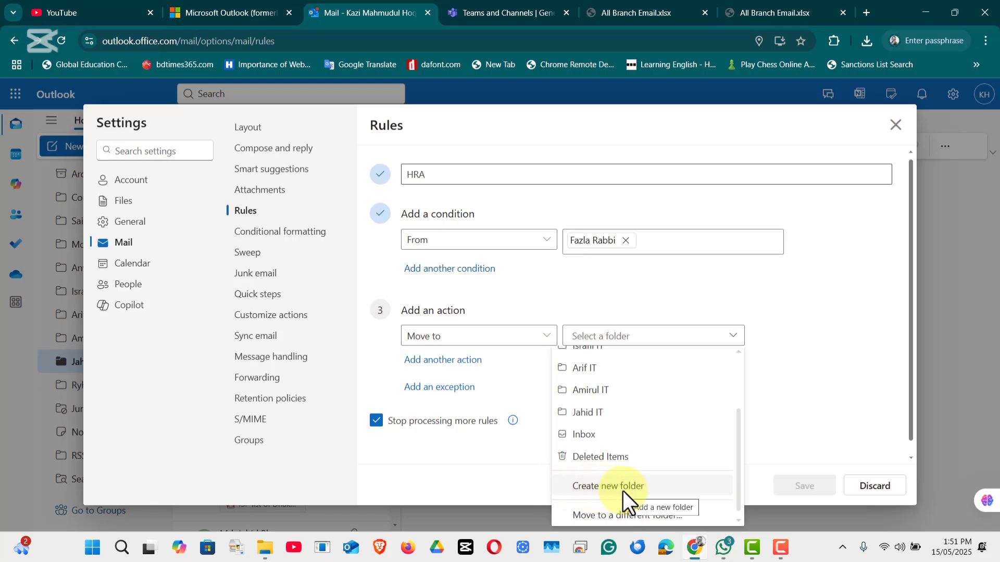
pyautogui.click(623, 491)
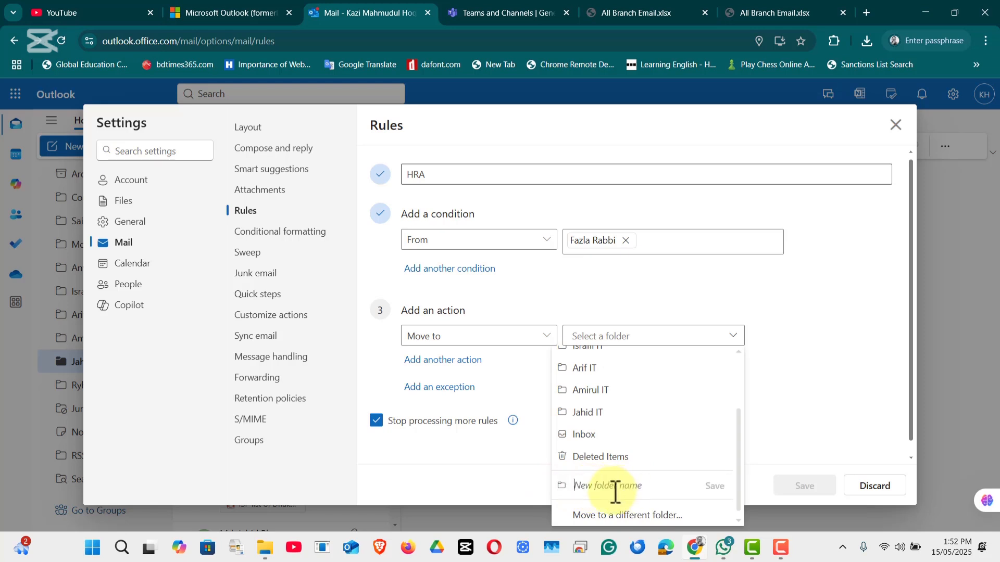
pyautogui.write('Rabbi HRA')
pyautogui.click(715, 486)
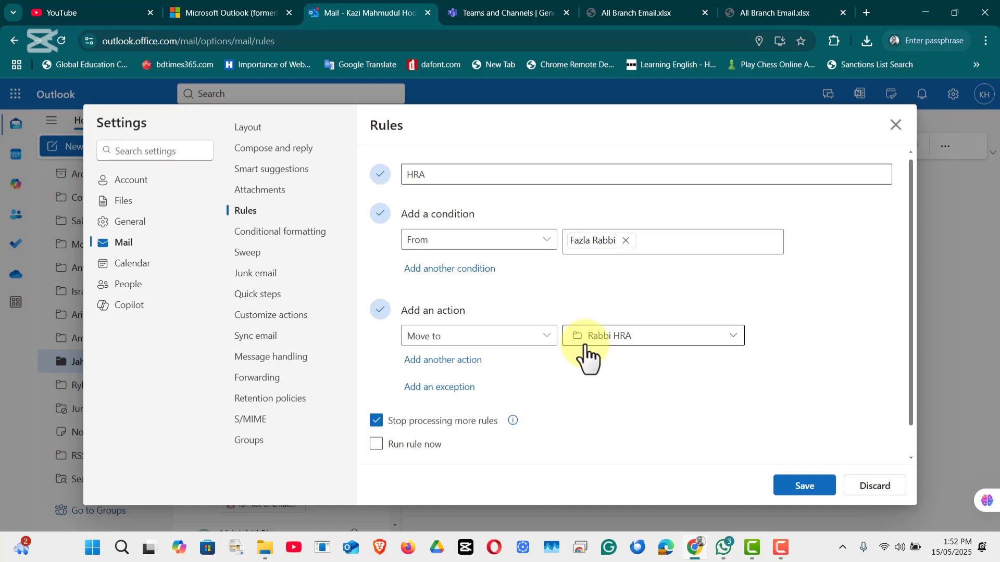
pyautogui.click(451, 361)
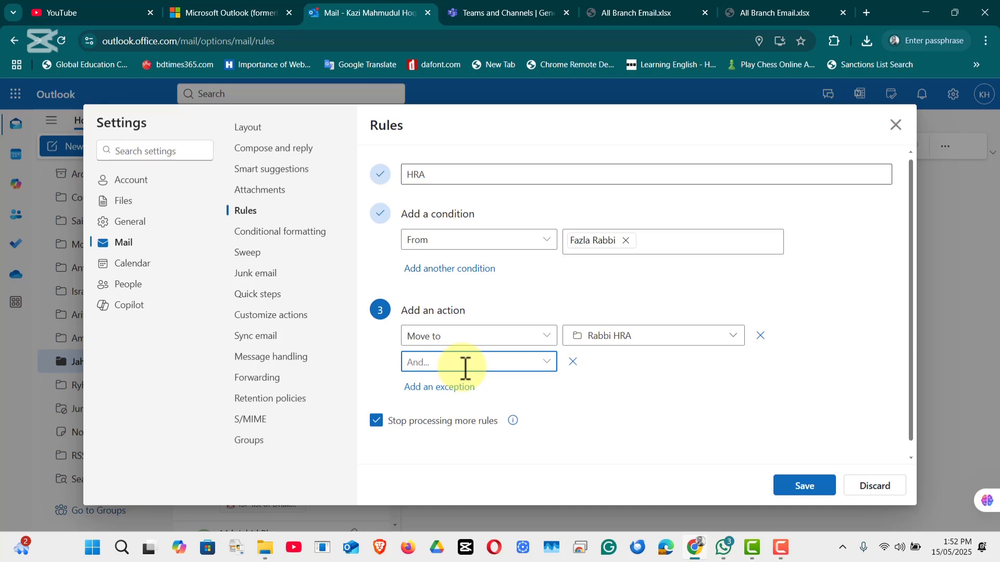
pyautogui.click(546, 364)
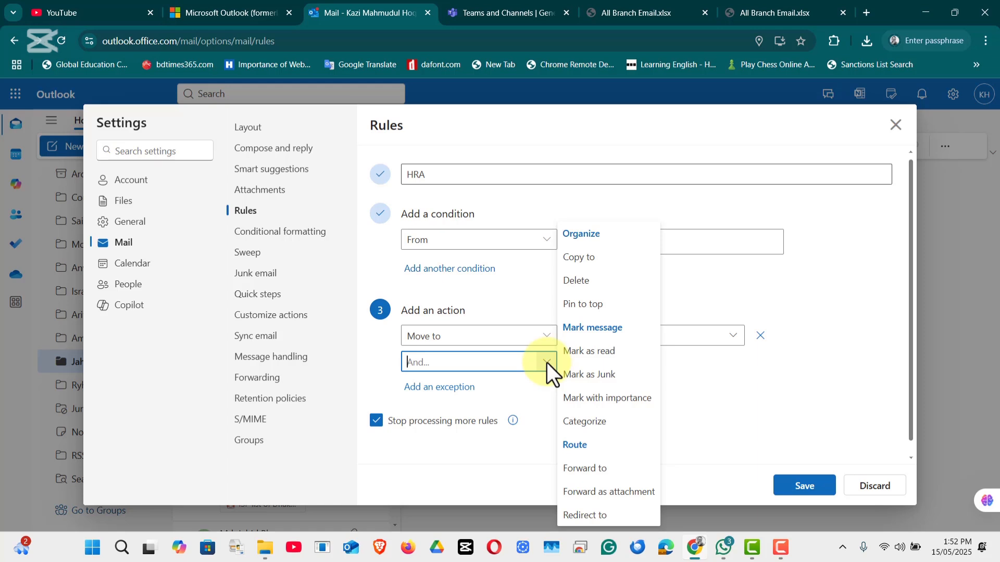
pyautogui.click(538, 389)
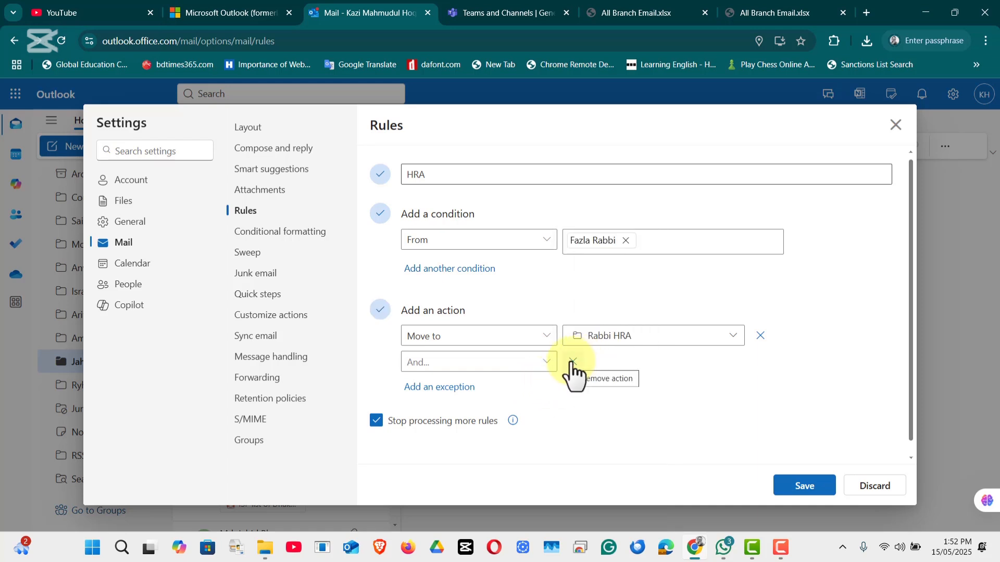
pyautogui.click(573, 362)
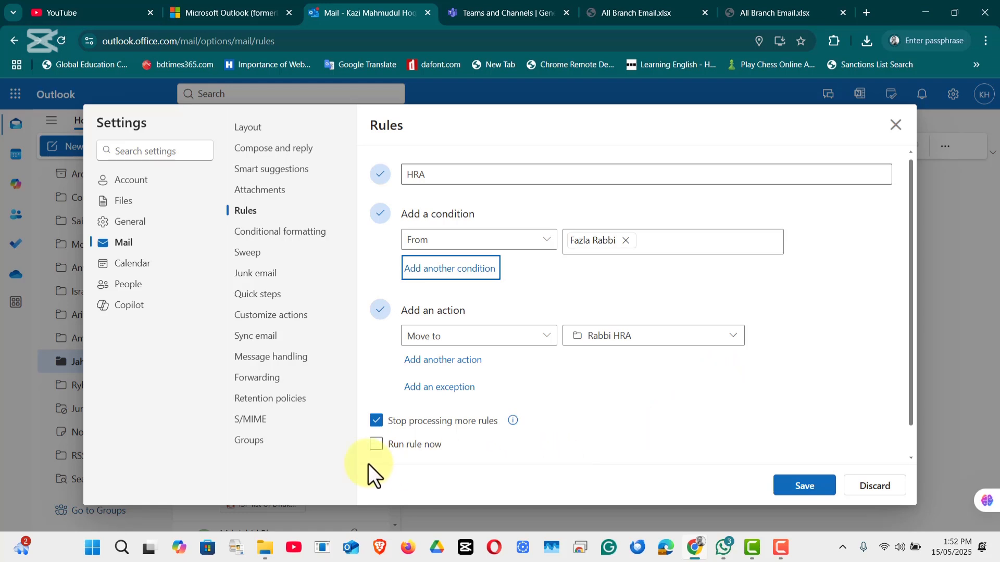
# - Tick Run rule now and save the HRA rule
pyautogui.click(376, 445)
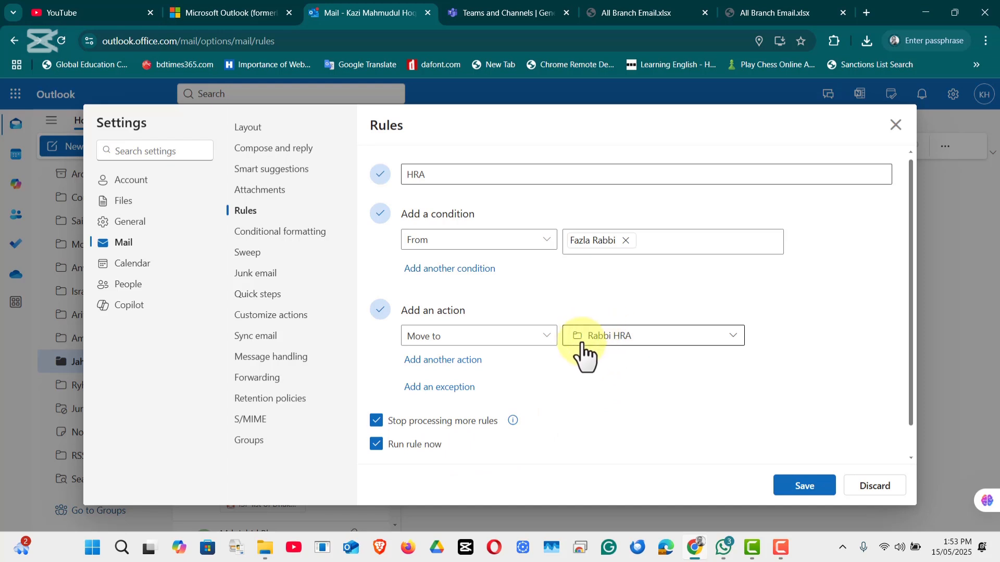
pyautogui.click(804, 487)
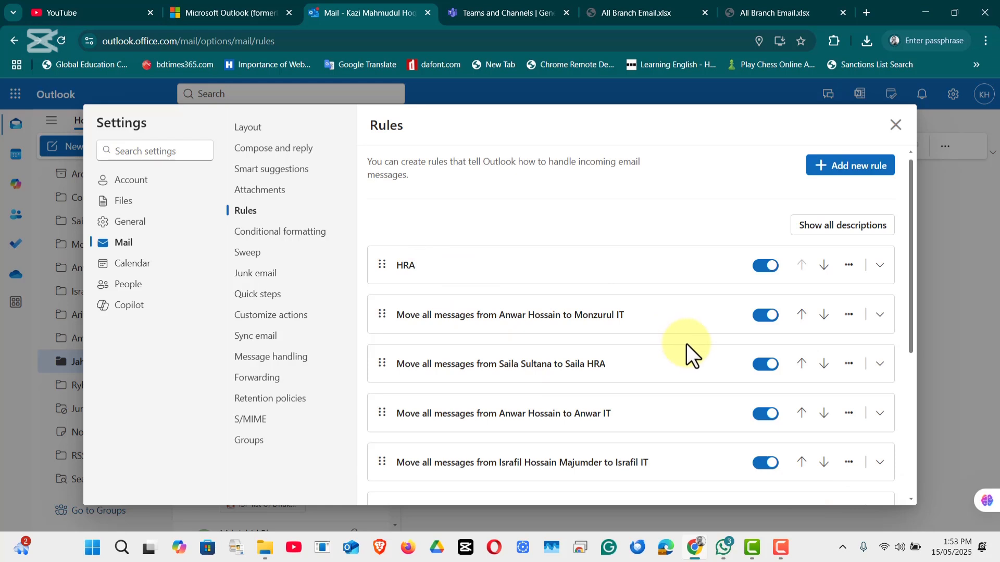
pyautogui.click(848, 266)
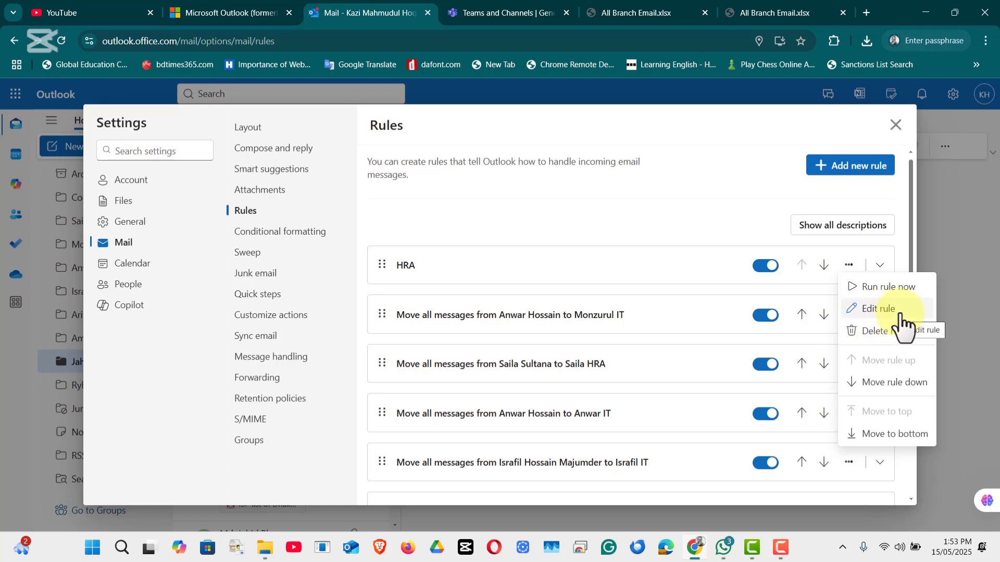
pyautogui.click(880, 310)
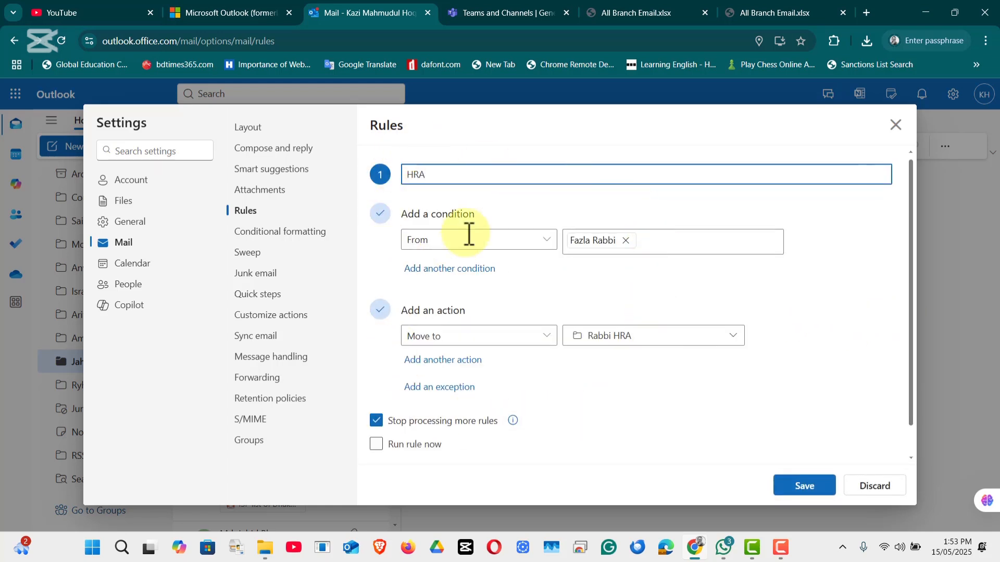
pyautogui.click(831, 492)
pyautogui.click(827, 490)
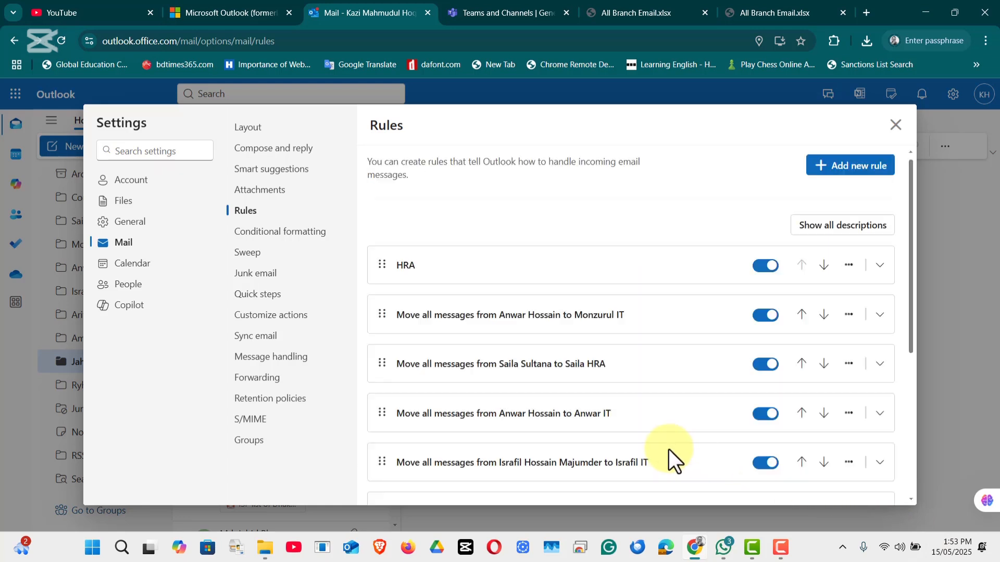
# - Close Settings, drag the Rabbi HRA folder lower in the list, and open it
pyautogui.click(895, 126)
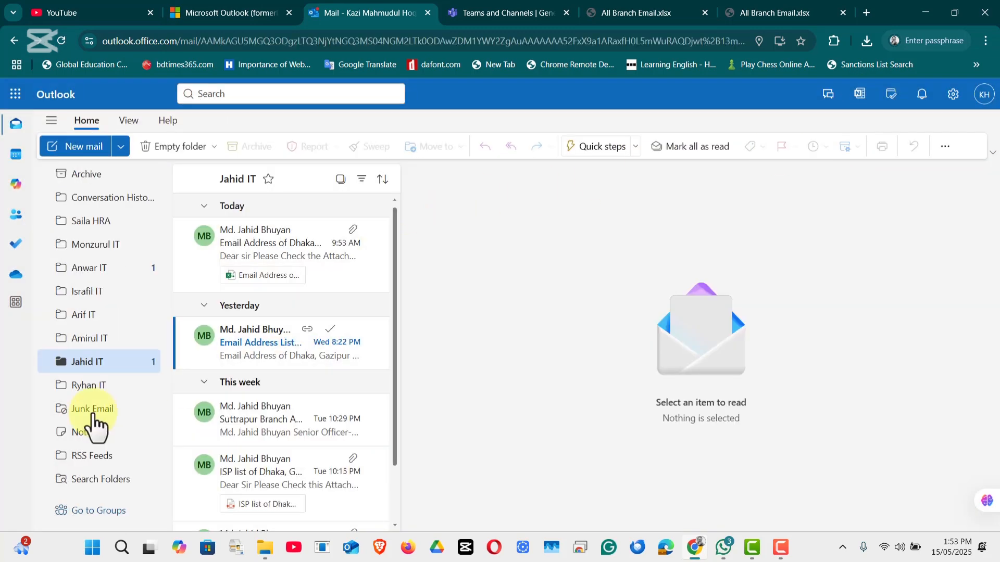
pyautogui.scroll(5, 89, 414)
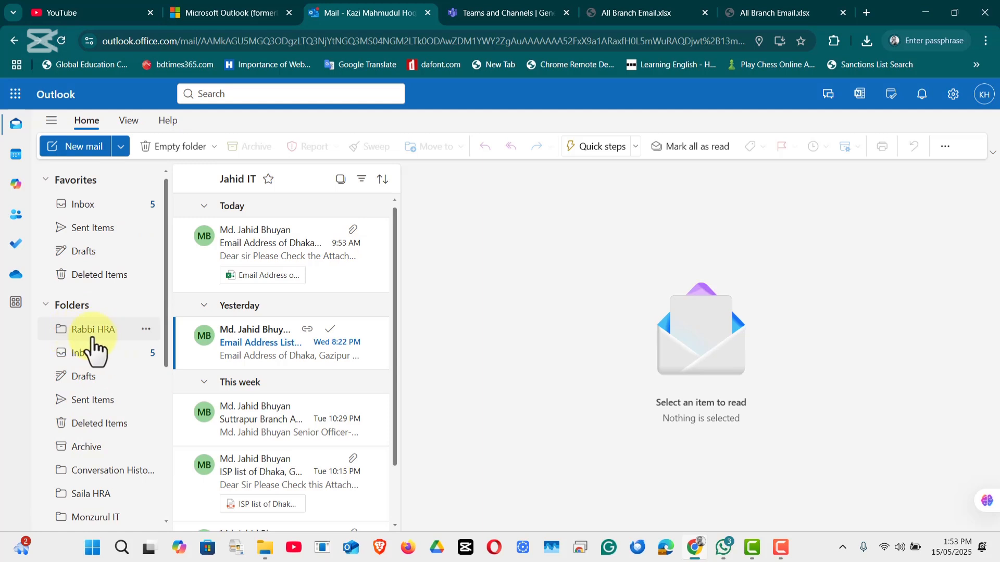
pyautogui.moveTo(90, 344); pyautogui.dragTo(85, 489)
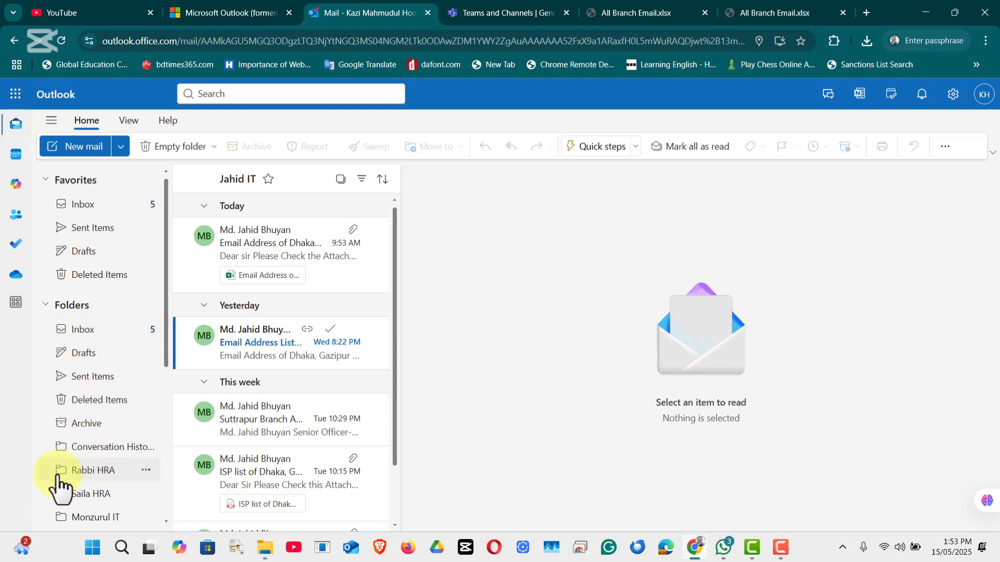
pyautogui.click(98, 472)
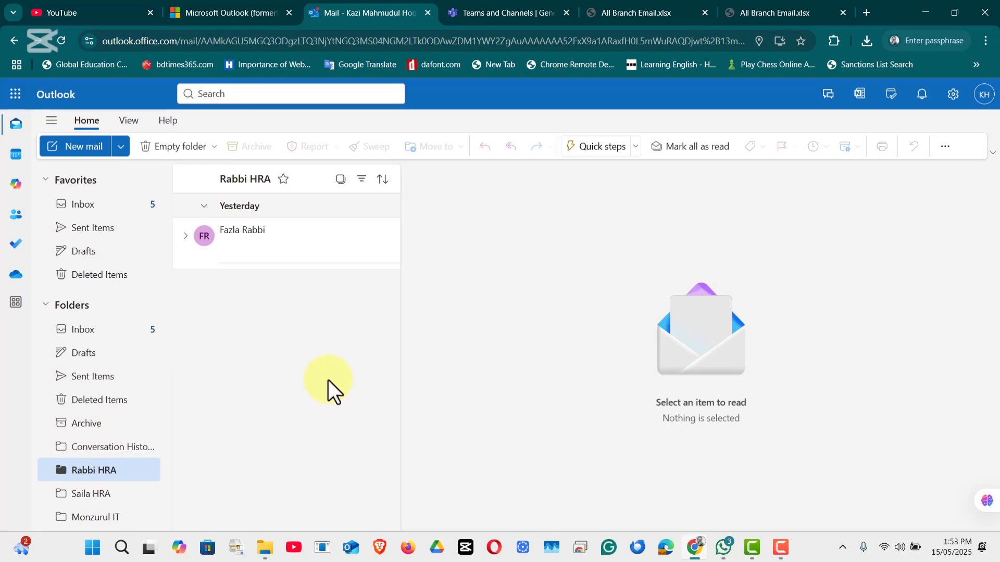